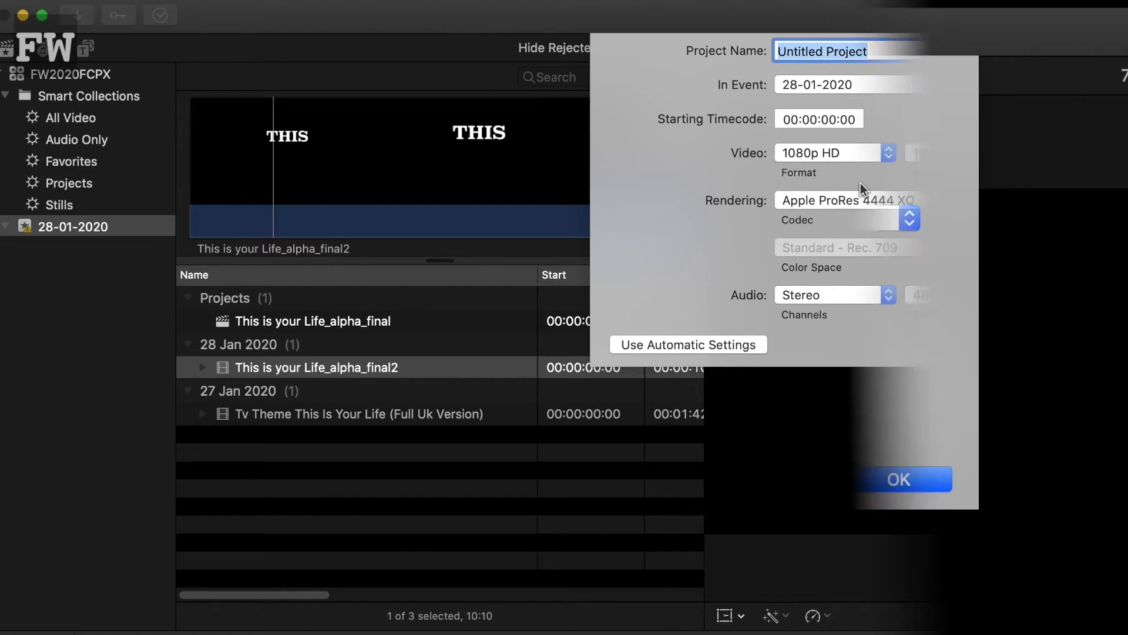
type("This is your life")
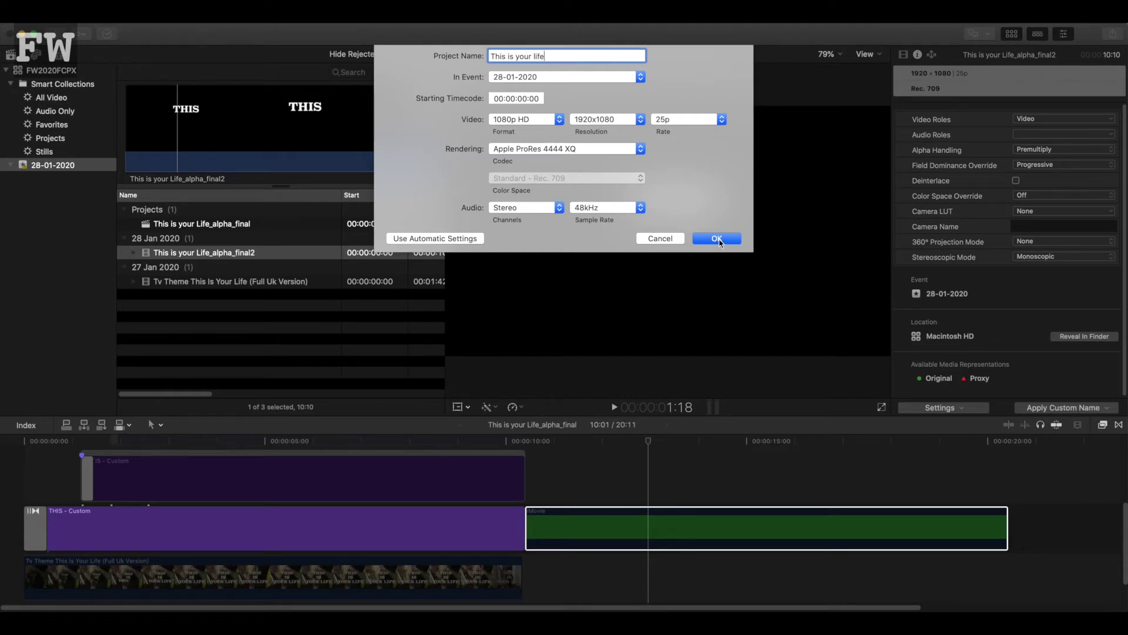
Create the 'This is your life' project at 1080p HD 25p, rendering in Apple ProRes 4444 XQ
left_click(719, 241)
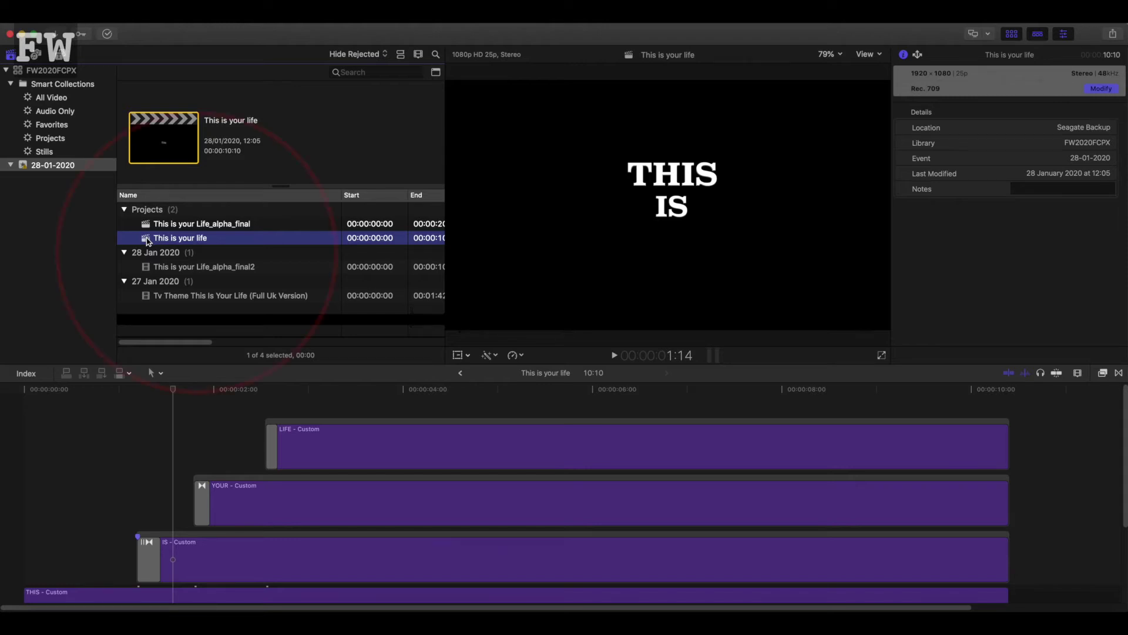
Select the IS title clip and move the playhead to where IS begins
left_click(128, 415)
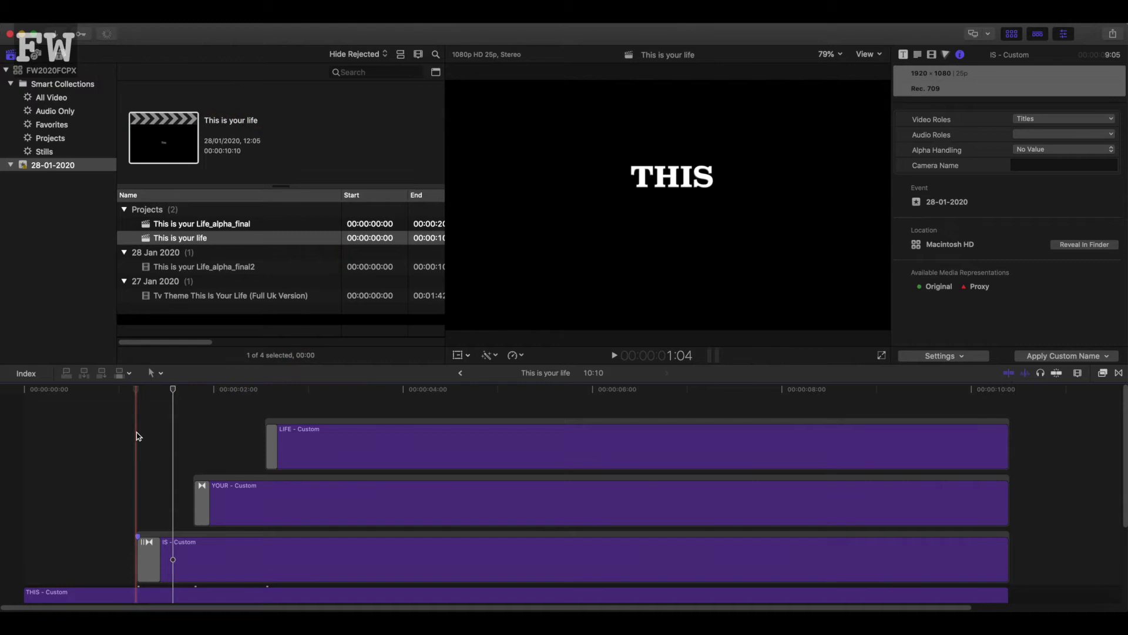
left_click(137, 436)
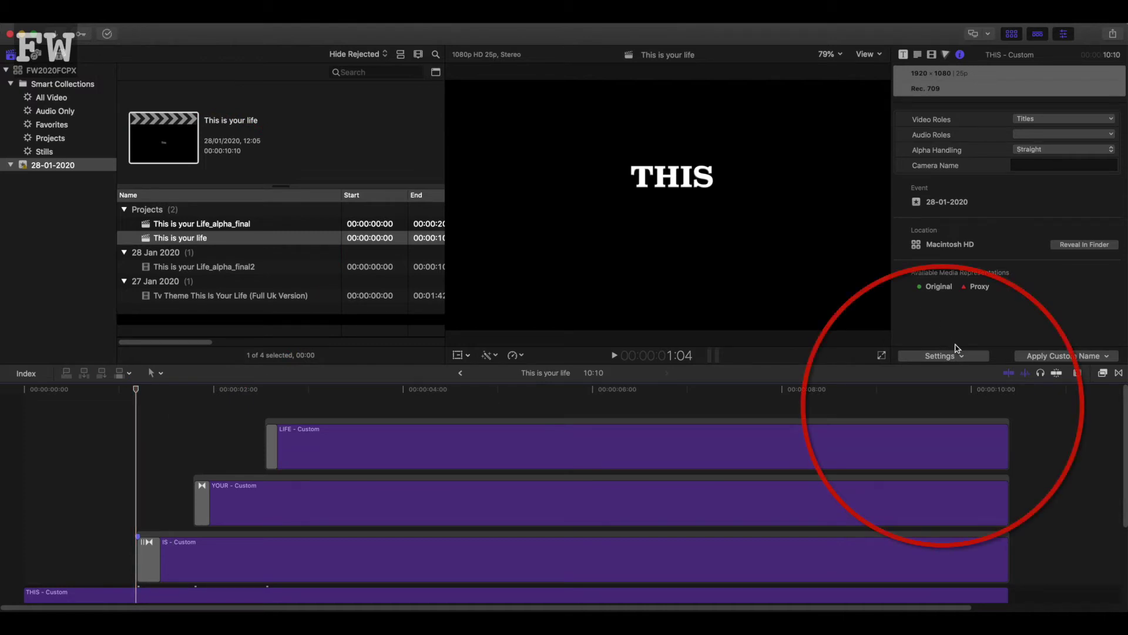
Switch the Info inspector to the Settings view and show the clip's Alpha Handling options
left_click(963, 356)
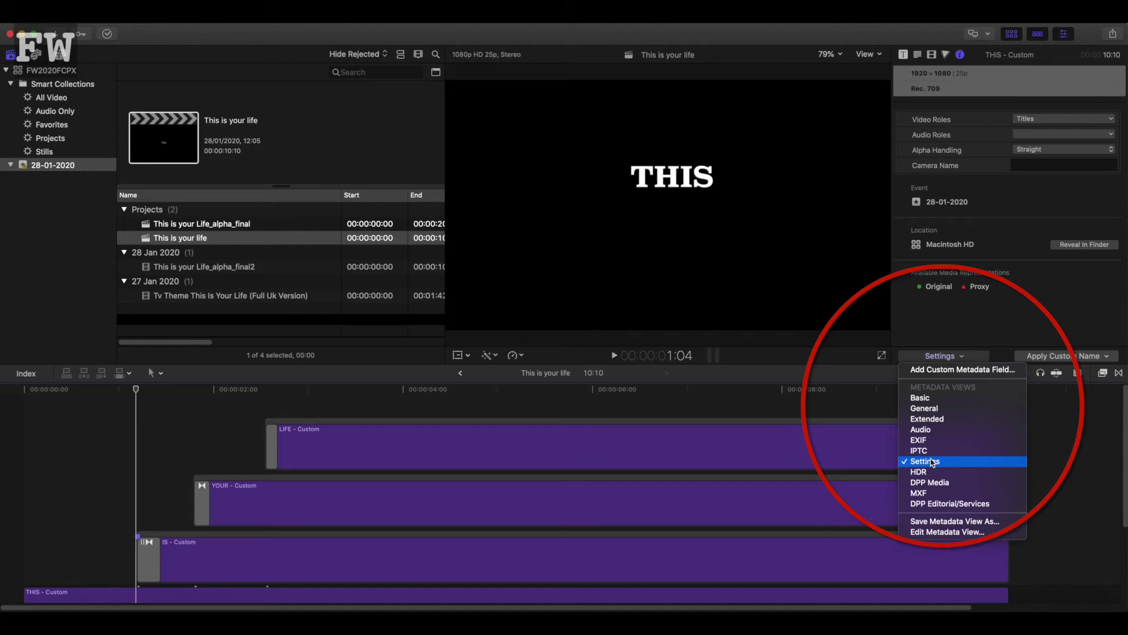
left_click(931, 463)
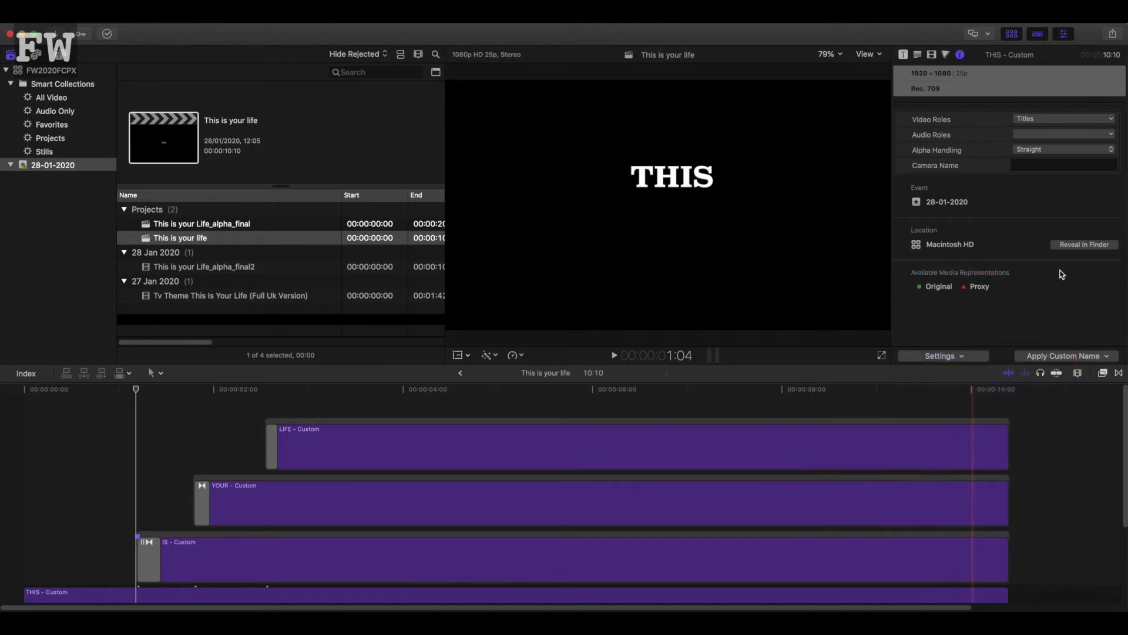
left_click(1076, 151)
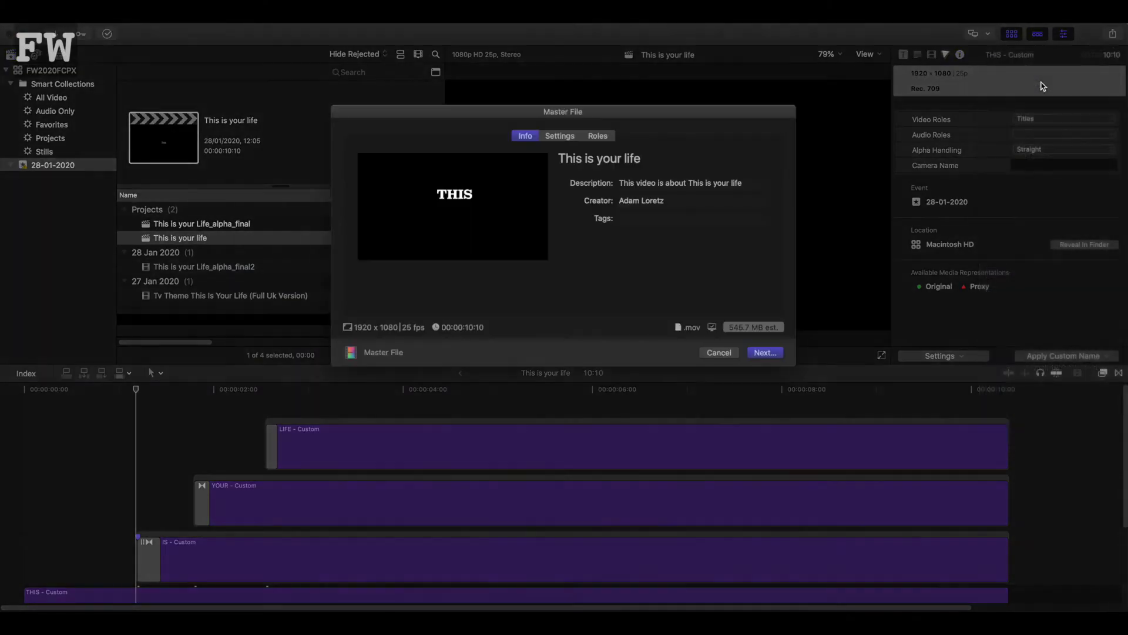
Export a ProRes 4444 XQ master, import alpha_final3.mov, and add the green iMovie solid after the titles
left_click(563, 134)
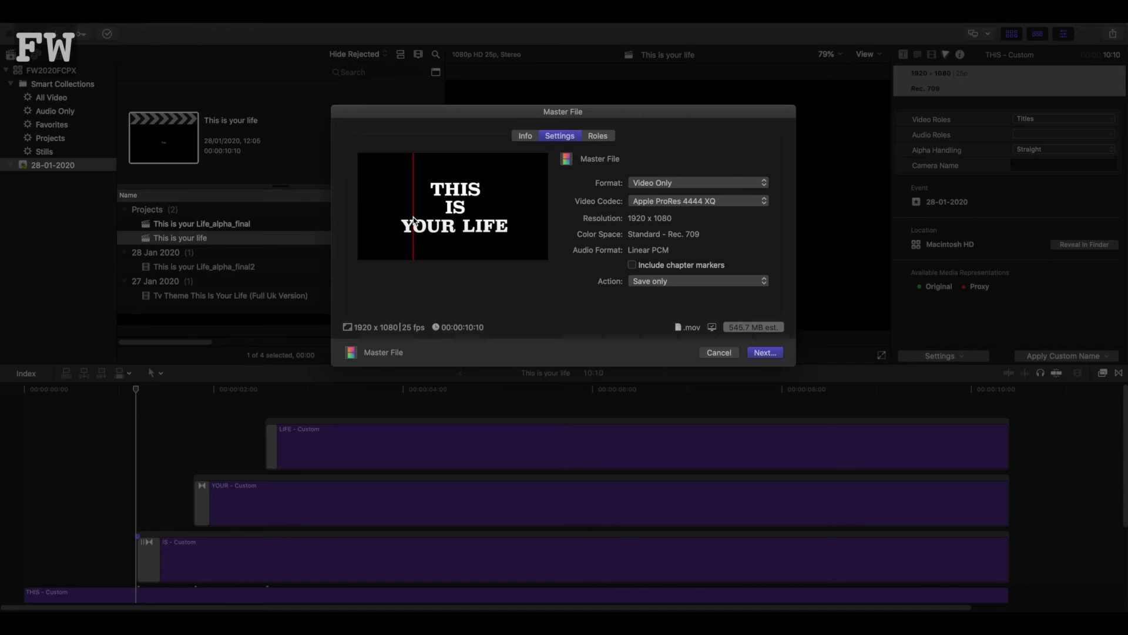
left_click(764, 353)
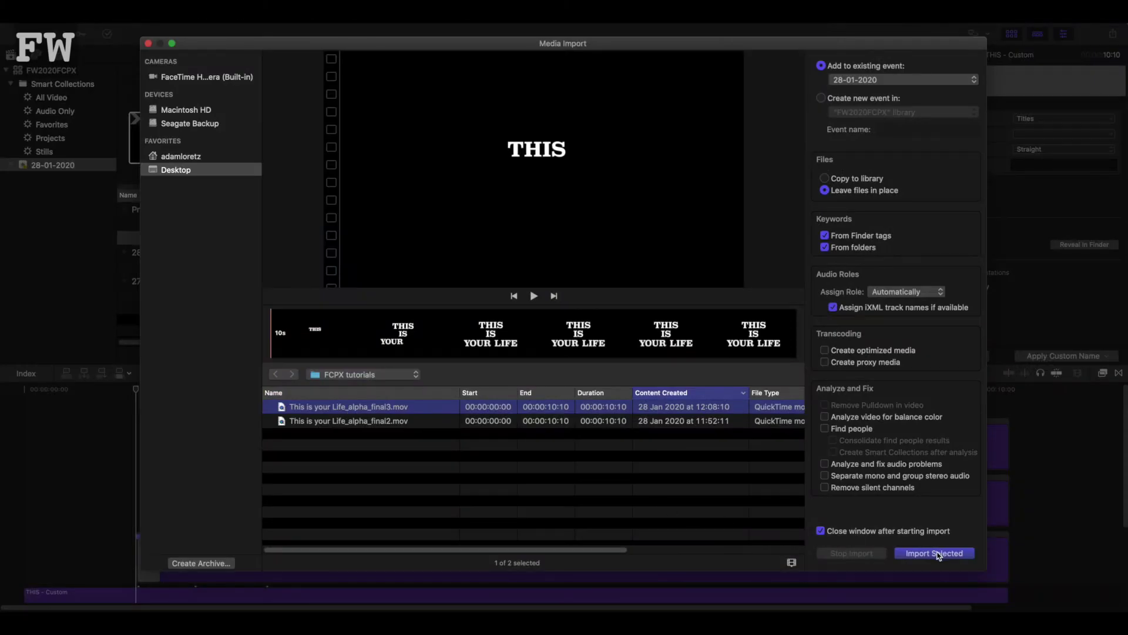
left_click(935, 551)
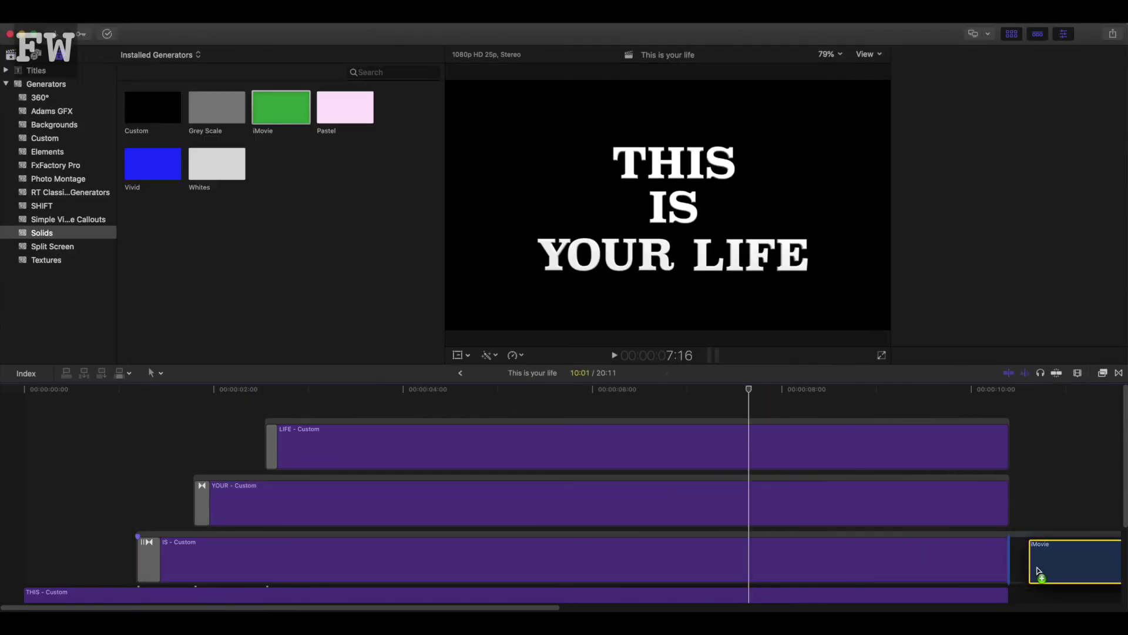
left_click_drag(1038, 572, 1037, 571)
key("super+minus")
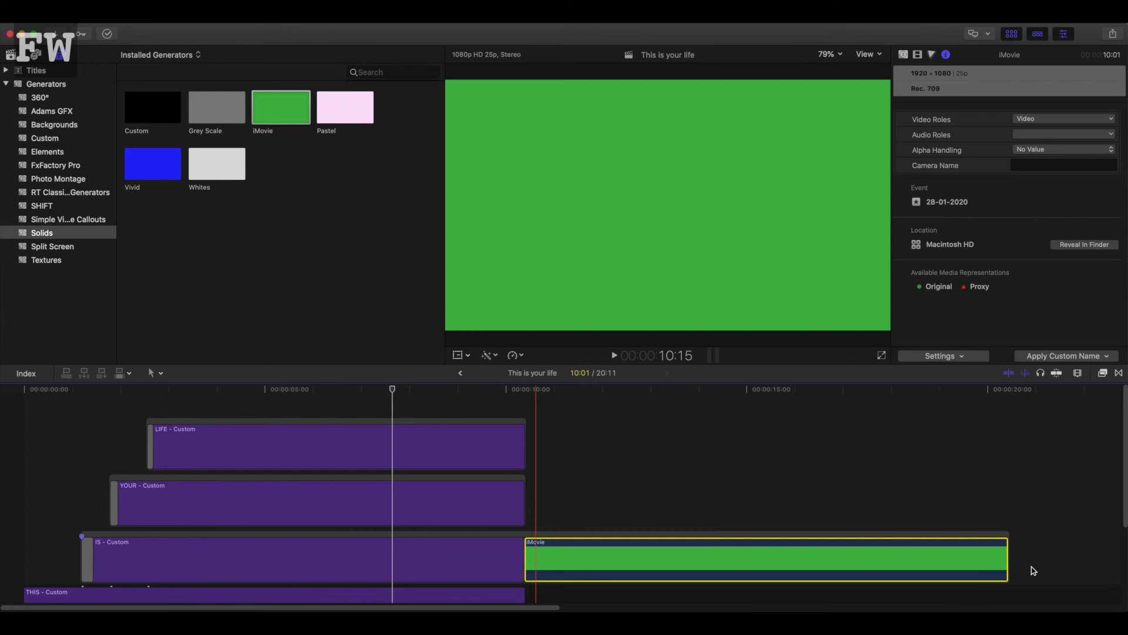